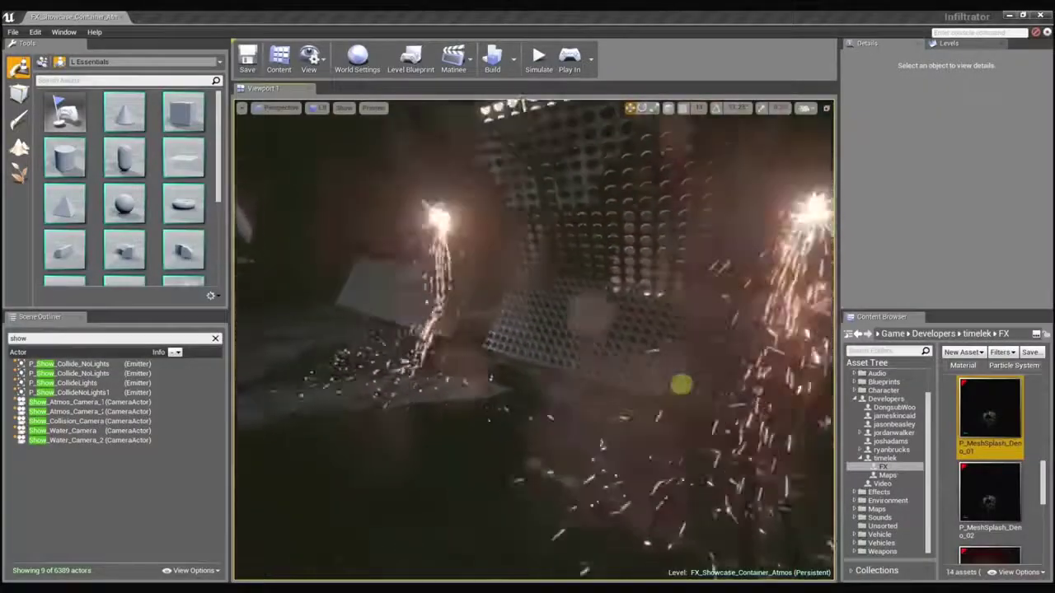
Step: Switch the viewport from Lit to the Scene Depth buffer visualization and look around the sparks
{"action": "left_click_drag", "start_coordinate": [648, 404], "coordinate": [695, 64]}
{"action": "left_click", "coordinate": [322, 108]}
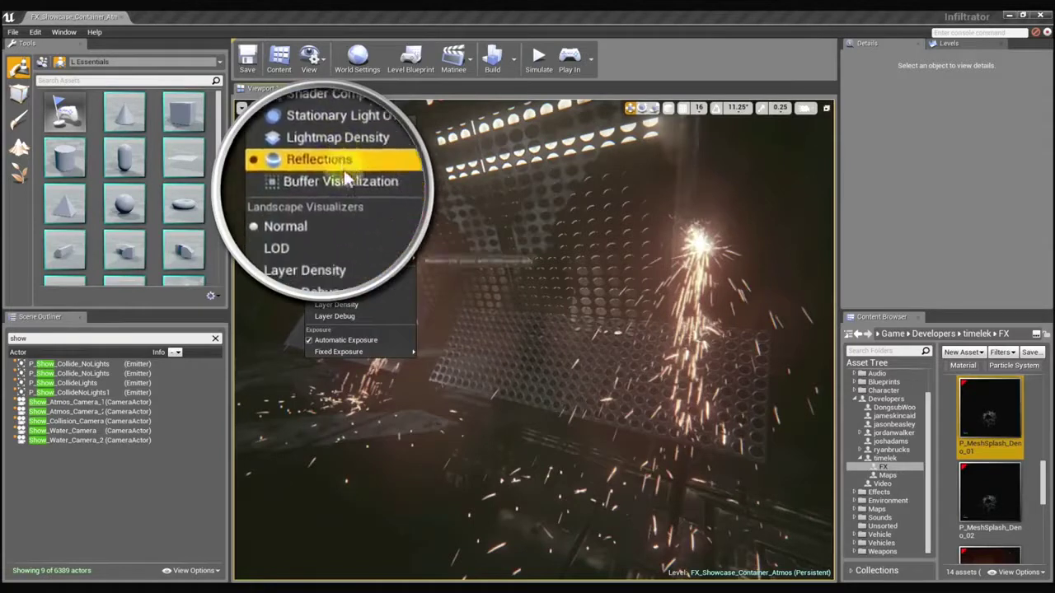
{"action": "mouse_move", "coordinate": [363, 258]}
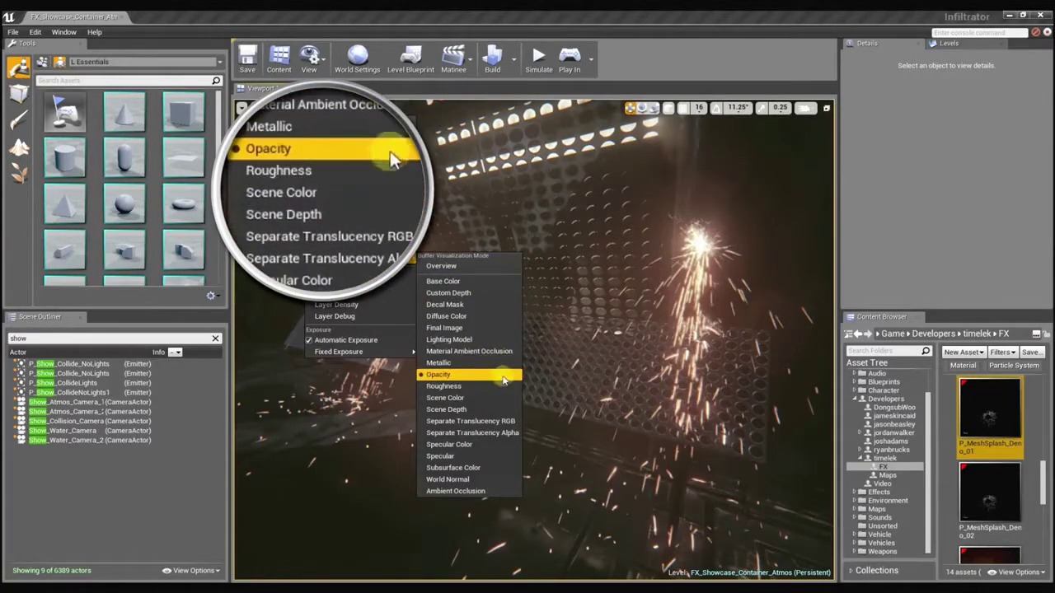
{"action": "left_click", "coordinate": [489, 410]}
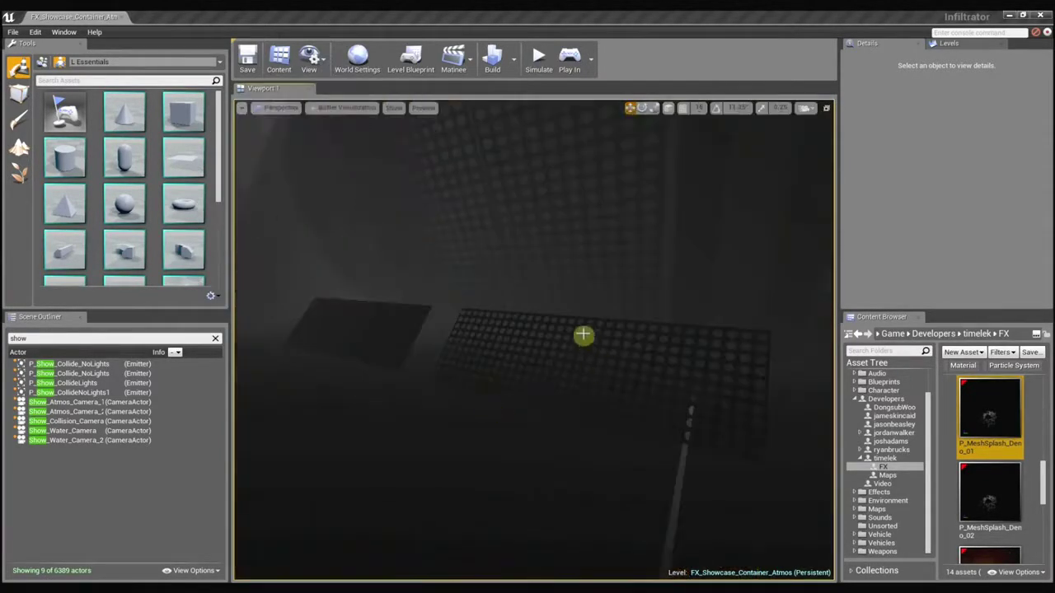
{"action": "mouse_move", "coordinate": [585, 278]}
{"action": "right_mouse_down"}
{"action": "mouse_move", "coordinate": [558, 282]}
{"action": "mouse_move", "coordinate": [578, 280]}
{"action": "right_mouse_up"}
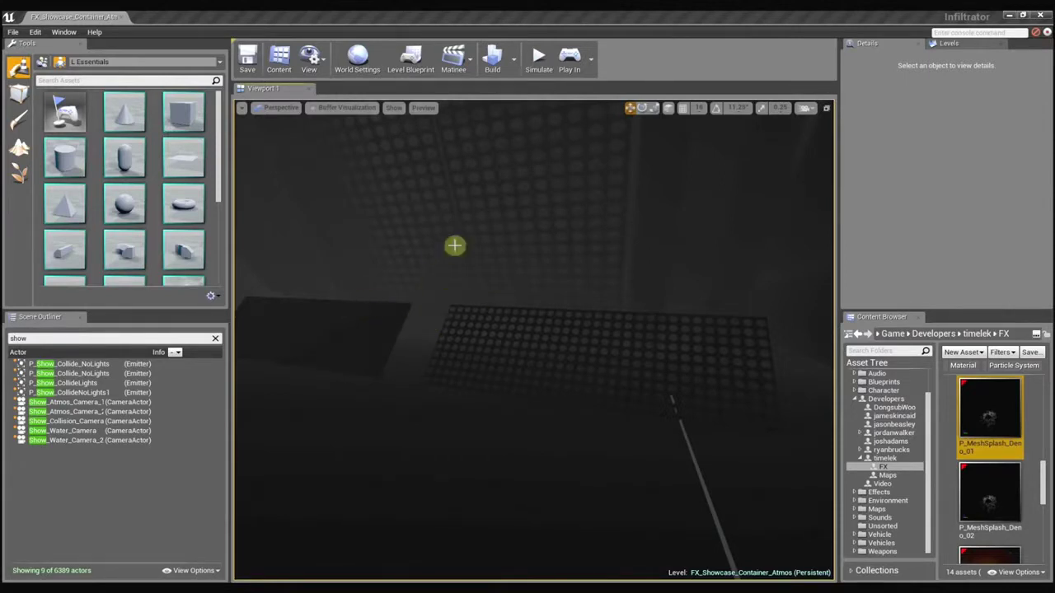
Step: Set the viewport view mode back to Lit and view the perforated container from a new angle
{"action": "left_click", "coordinate": [335, 111]}
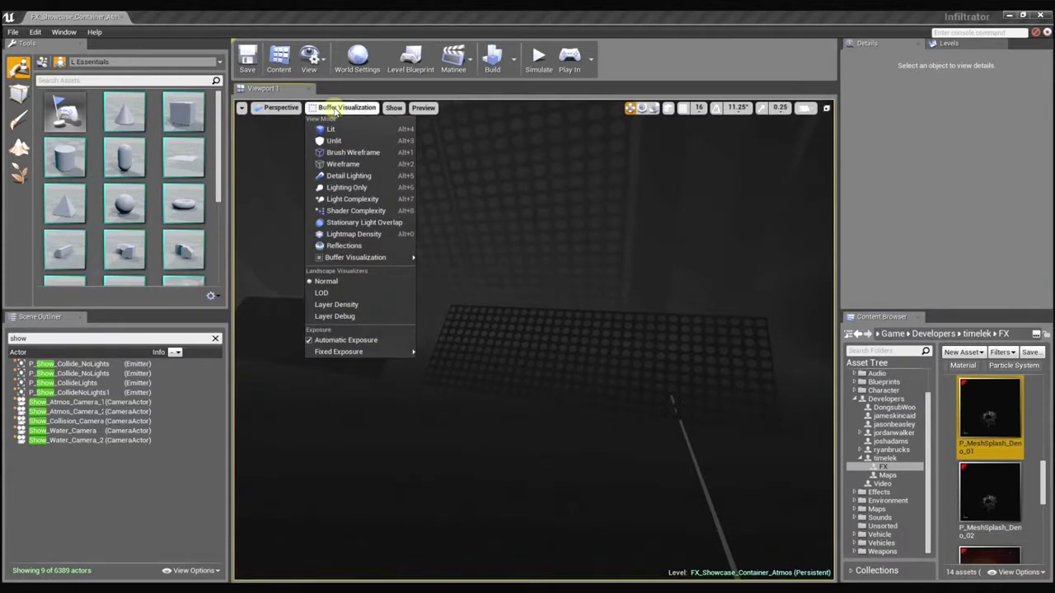
{"action": "left_click", "coordinate": [330, 128]}
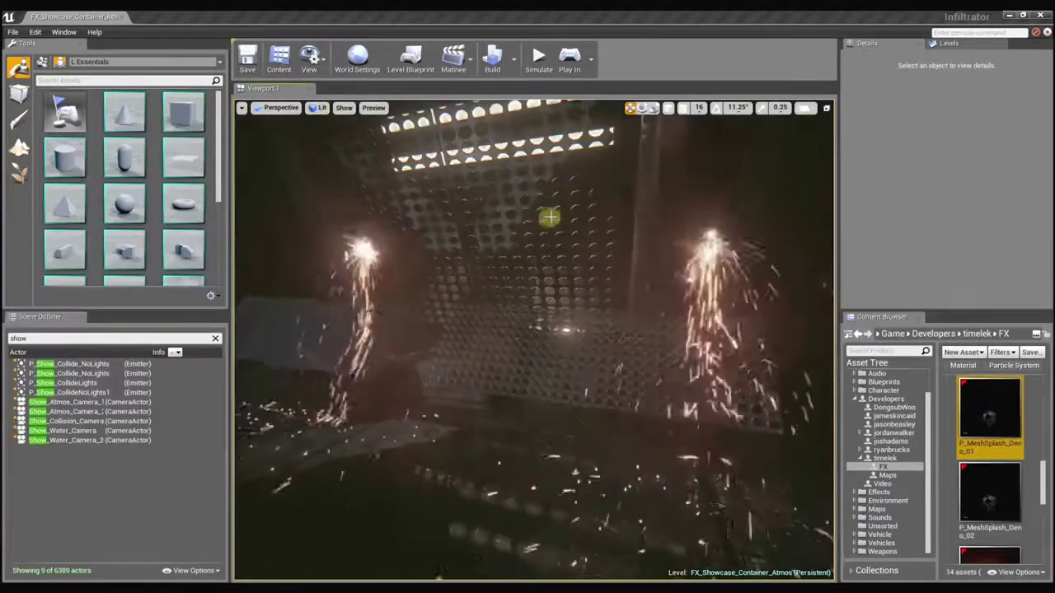
{"action": "mouse_move", "coordinate": [558, 216]}
{"action": "right_mouse_down"}
{"action": "mouse_move", "coordinate": [520, 219]}
{"action": "mouse_move", "coordinate": [538, 216]}
{"action": "right_mouse_up"}
Step: Preview Lighting Only (Alt+6), return to Lit (Alt+4), and fly the camera into the container
{"action": "key", "text": "alt+6"}
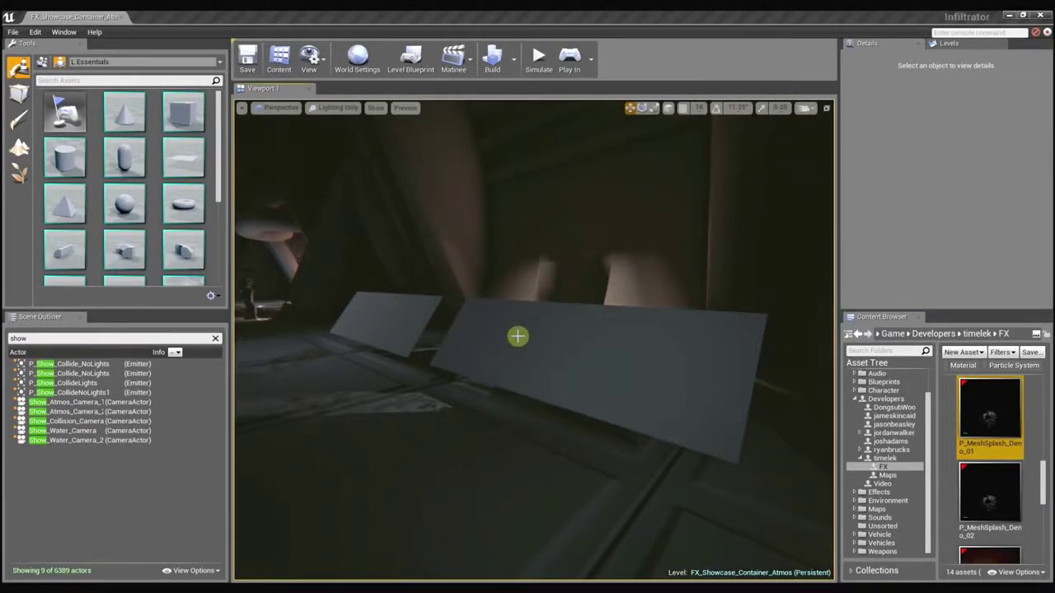
{"action": "key", "text": "alt+4"}
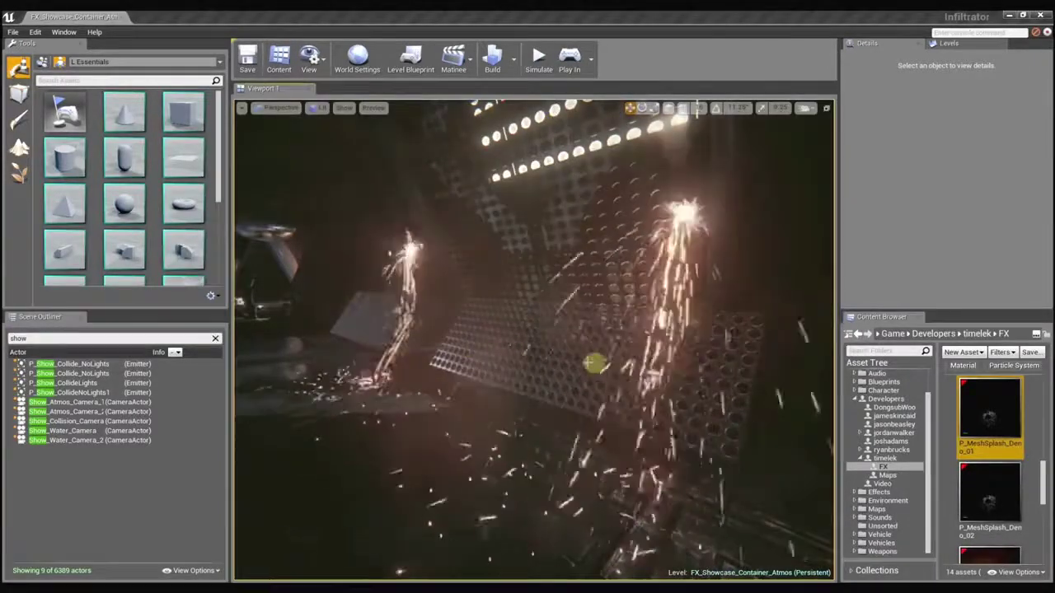
{"action": "right_click_drag", "start_coordinate": [576, 358], "coordinate": [570, 357]}
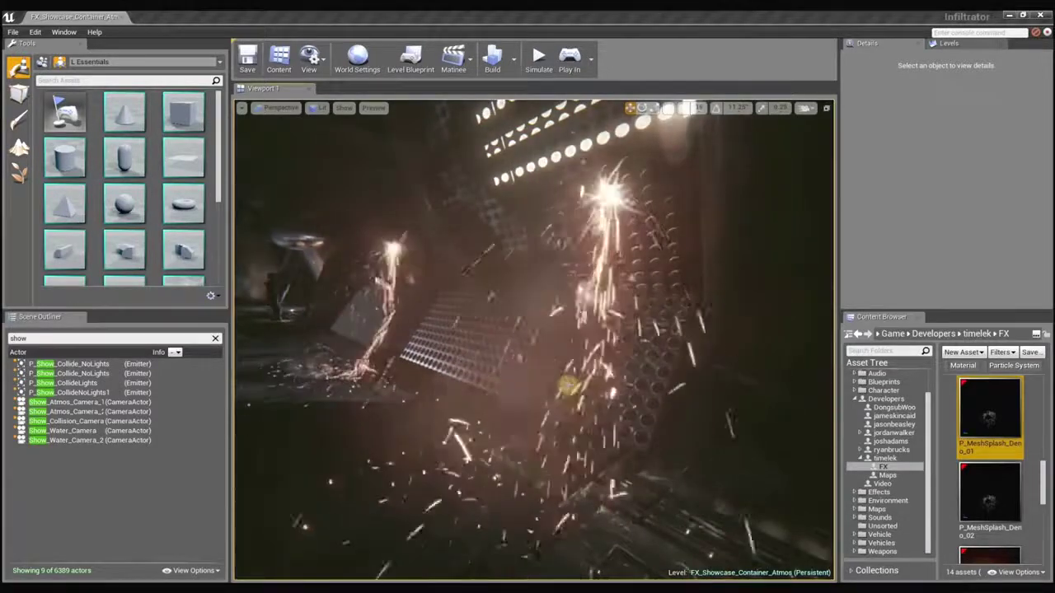
{"action": "mouse_move", "coordinate": [567, 386]}
{"action": "right_mouse_down"}
{"action": "mouse_move", "coordinate": [536, 343]}
{"action": "mouse_move", "coordinate": [596, 358]}
{"action": "mouse_move", "coordinate": [539, 343]}
{"action": "mouse_move", "coordinate": [568, 342]}
{"action": "right_mouse_up"}
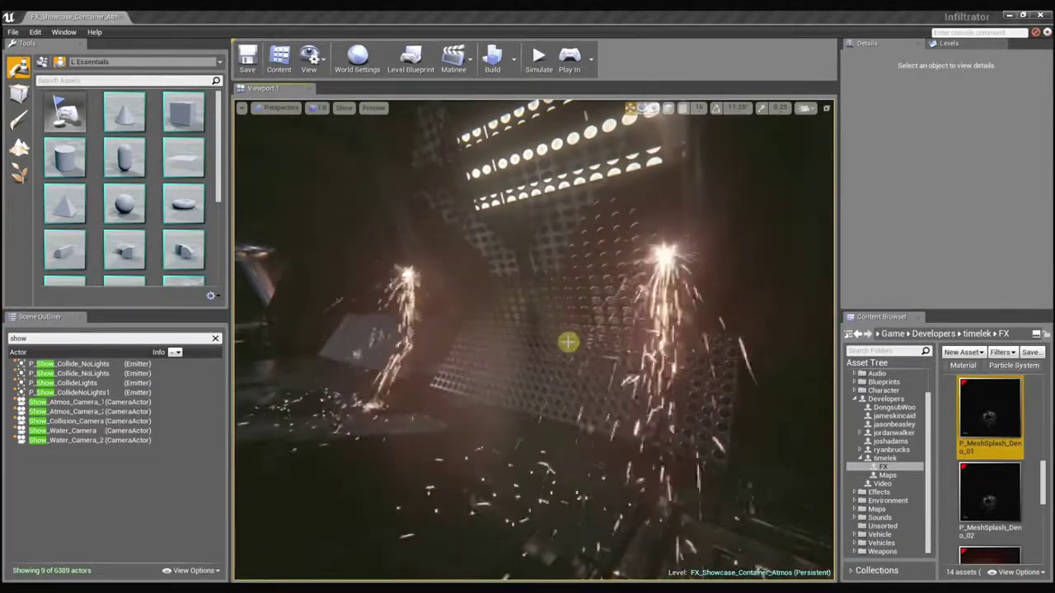
{"action": "mouse_move", "coordinate": [567, 340]}
{"action": "right_mouse_down"}
{"action": "mouse_move", "coordinate": [571, 348]}
{"action": "mouse_move", "coordinate": [565, 336]}
{"action": "right_mouse_up"}
Step: Dock the Cascade particle editor below the viewport and select the Fall emitter
{"action": "left_click_drag", "start_coordinate": [1054, 384], "coordinate": [648, 415]}
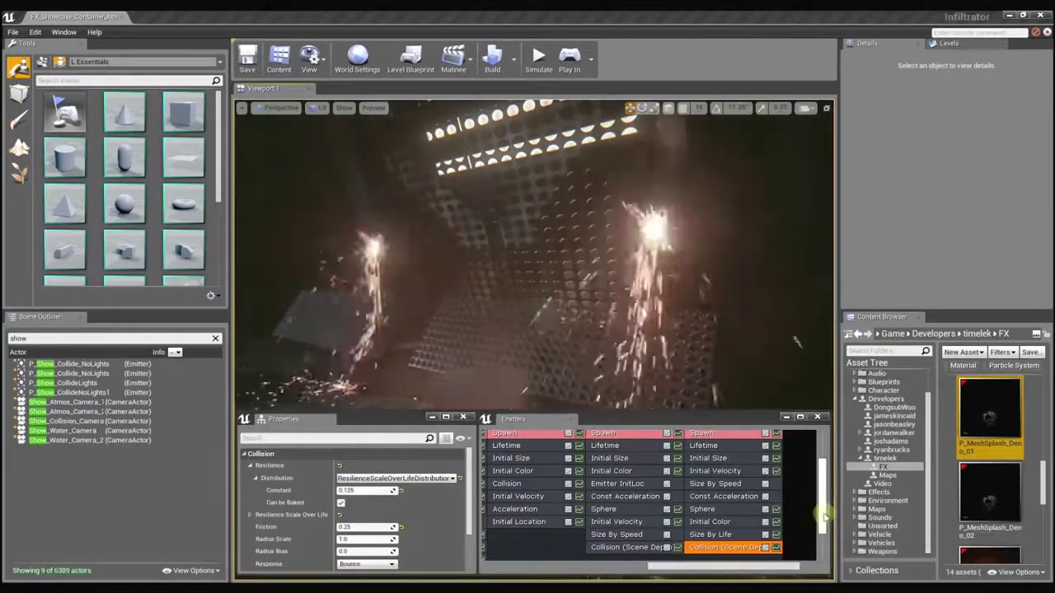
{"action": "left_click_drag", "start_coordinate": [824, 515], "coordinate": [823, 490]}
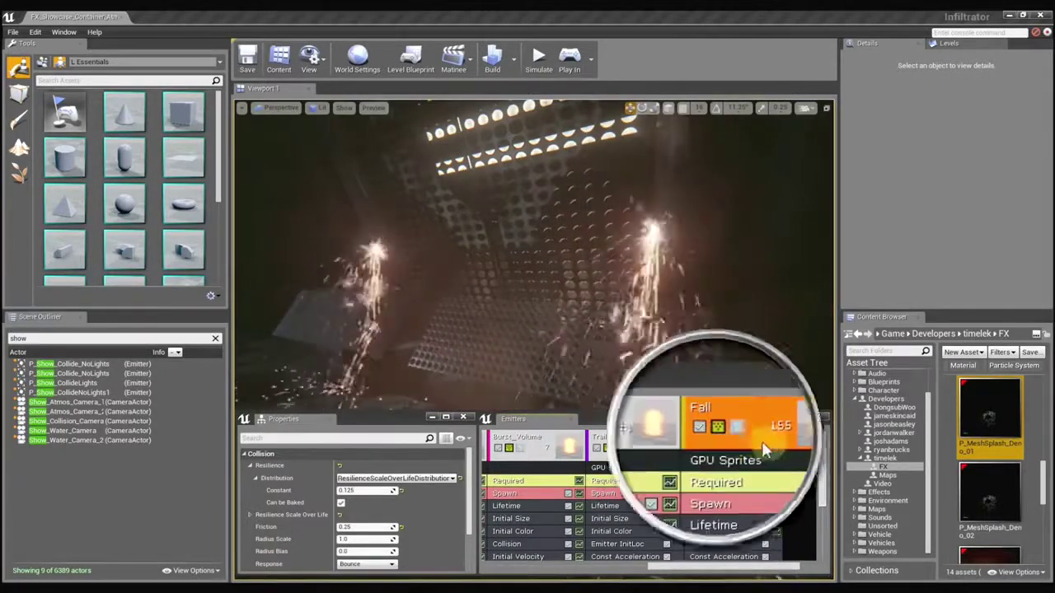
{"action": "left_click", "coordinate": [730, 443]}
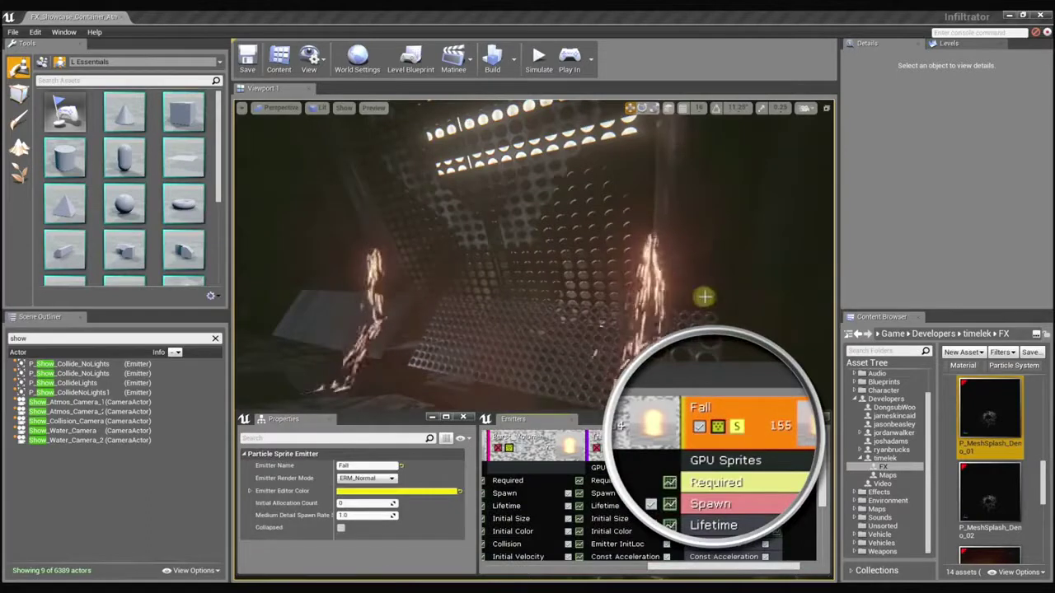
{"action": "left_click_drag", "start_coordinate": [671, 313], "coordinate": [710, 300]}
Step: Set the Fall emitter's Spawn Rate constant to 2000, then 100, and finally 1000
{"action": "left_click", "coordinate": [736, 497]}
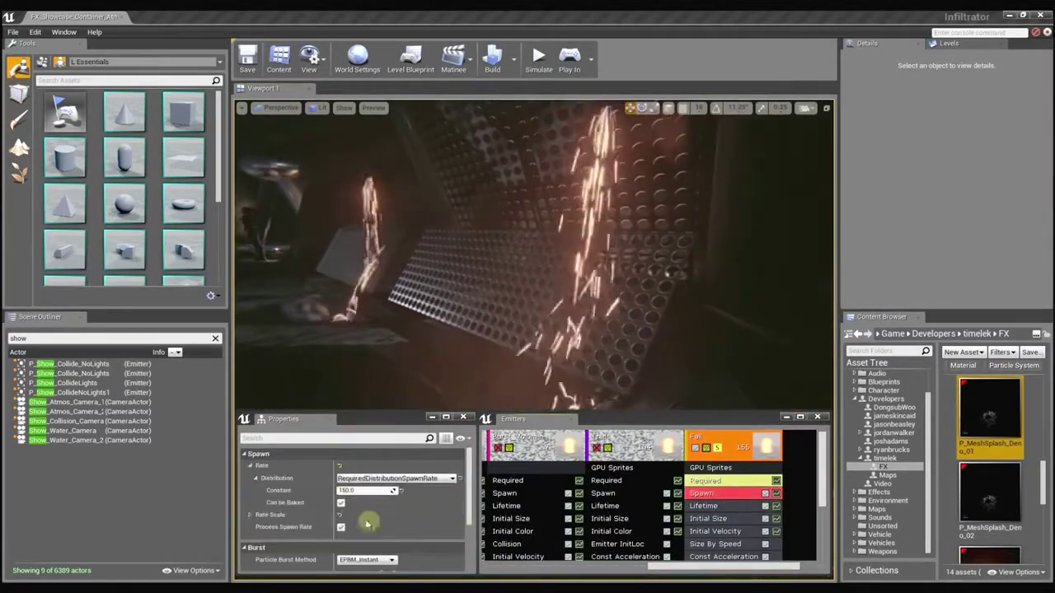
{"action": "left_click", "coordinate": [354, 491]}
{"action": "type", "text": "2000"}
{"action": "key", "text": "Return"}
{"action": "left_click_drag", "start_coordinate": [542, 259], "coordinate": [541, 258]}
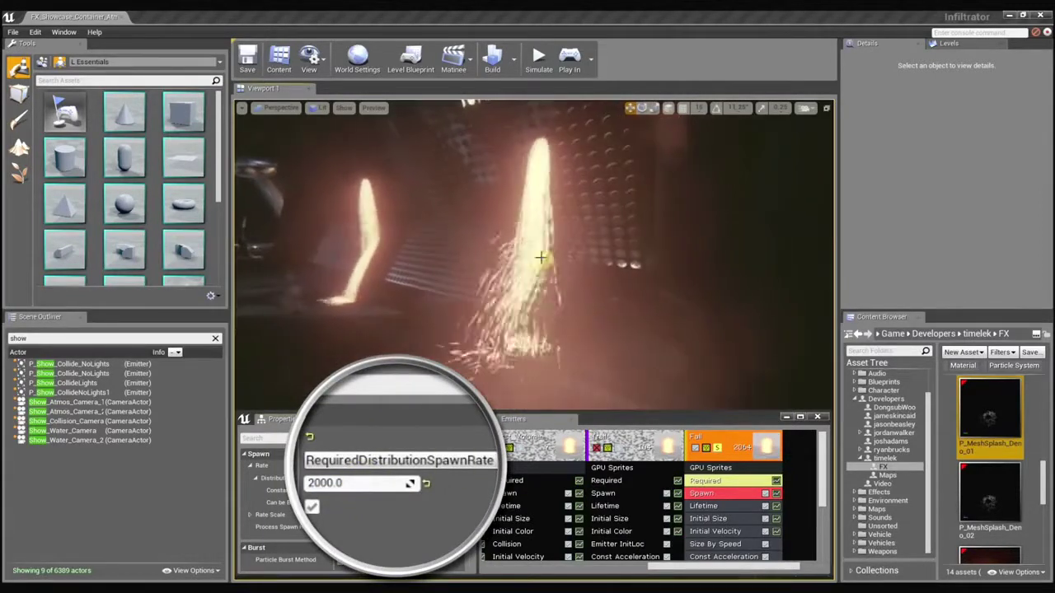
{"action": "left_click", "coordinate": [373, 486]}
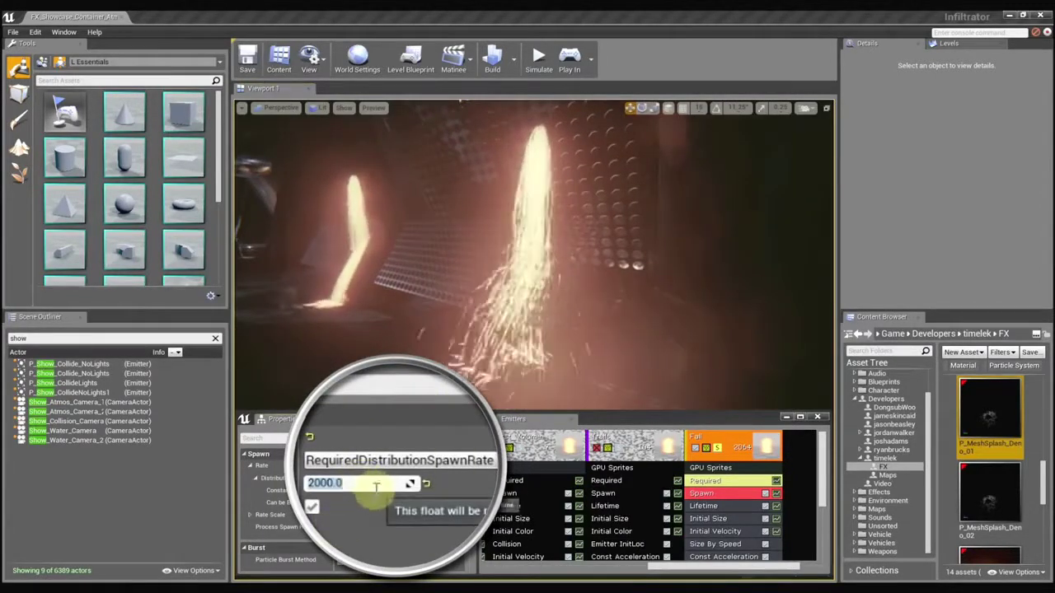
{"action": "key", "text": "Return"}
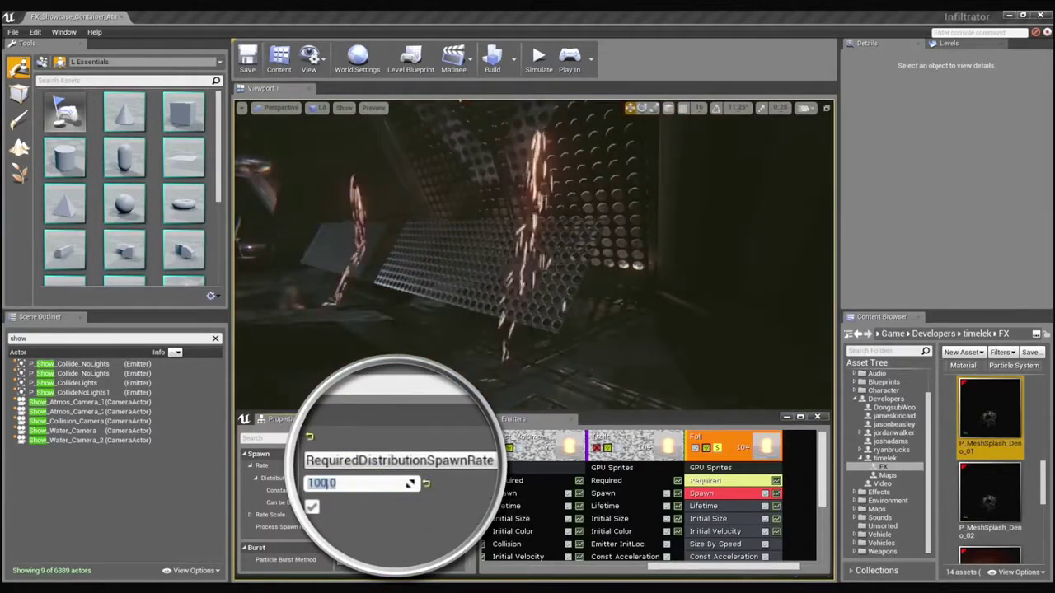
{"action": "key", "text": "Return"}
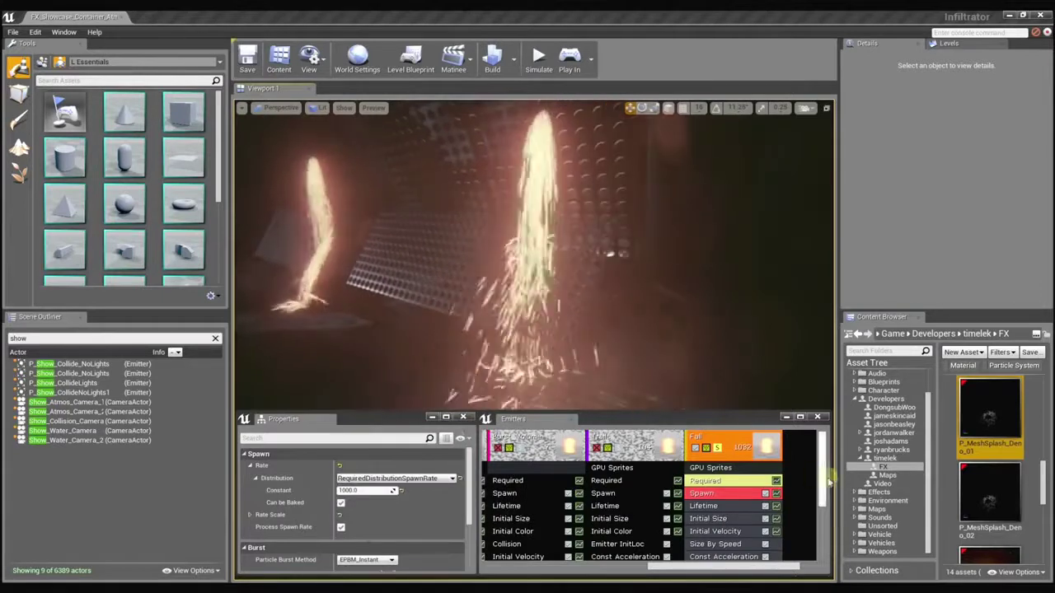
Step: In the Collision (Scene Depth) module, test Resilience 1.0, then restore it to 0.125
{"action": "left_click_drag", "start_coordinate": [820, 455], "coordinate": [814, 507]}
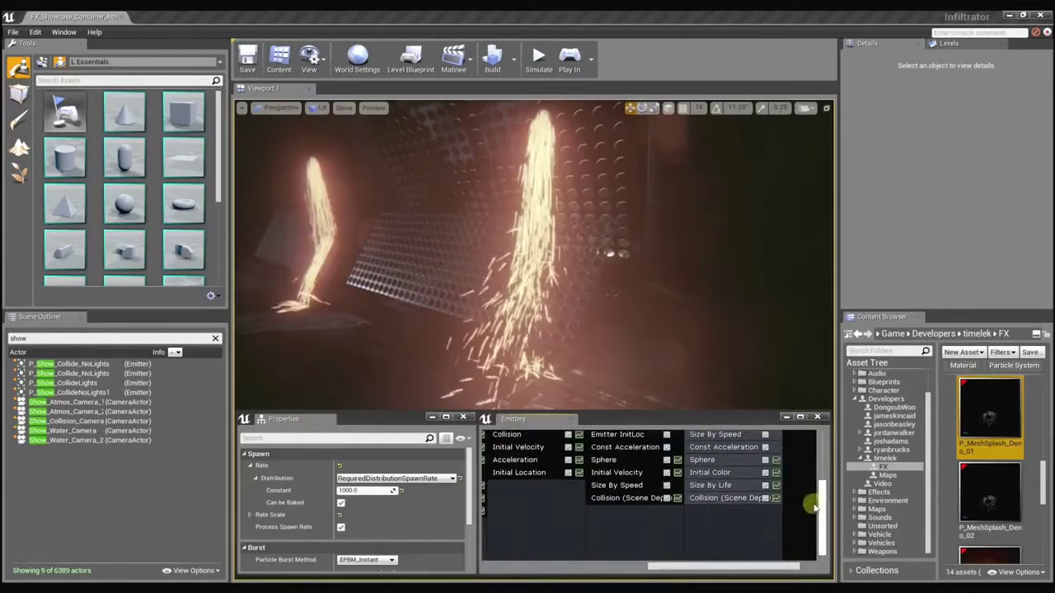
{"action": "left_click", "coordinate": [718, 498]}
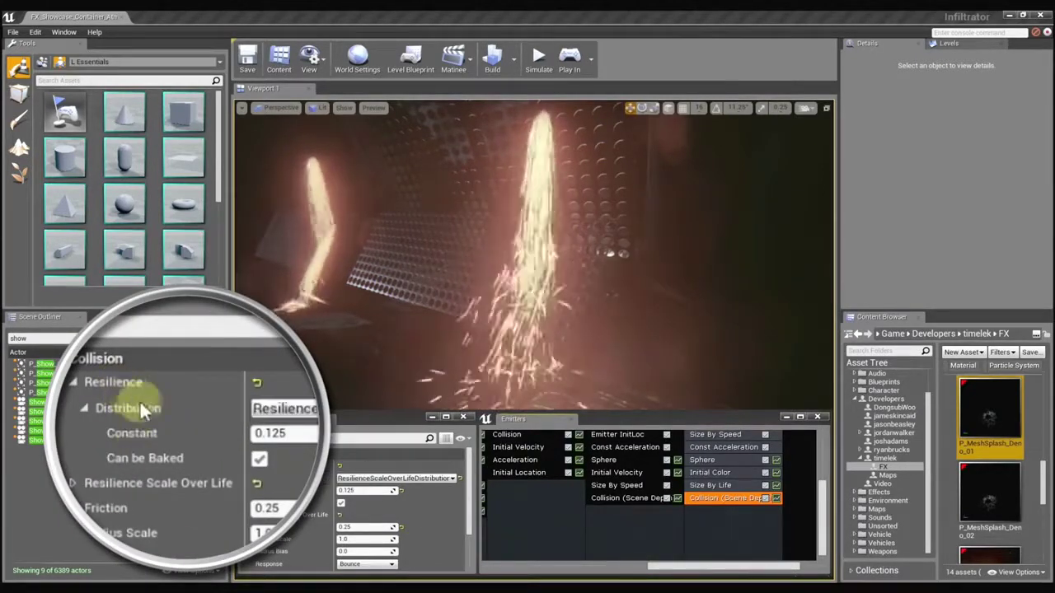
{"action": "left_click", "coordinate": [362, 490]}
{"action": "type", "text": "1"}
{"action": "key", "text": "Return"}
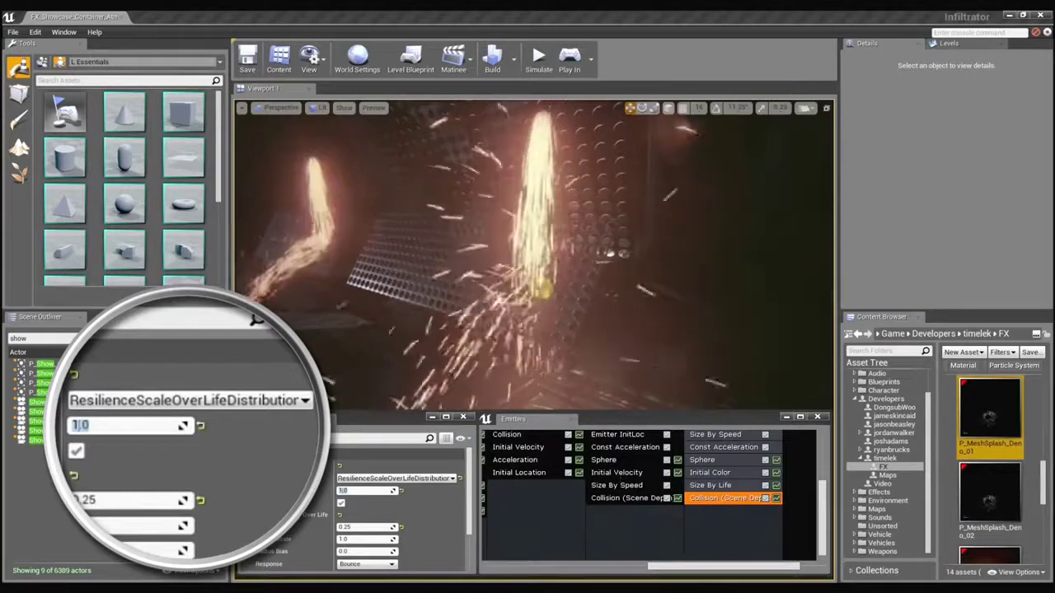
{"action": "right_click_drag", "start_coordinate": [539, 287], "coordinate": [531, 289]}
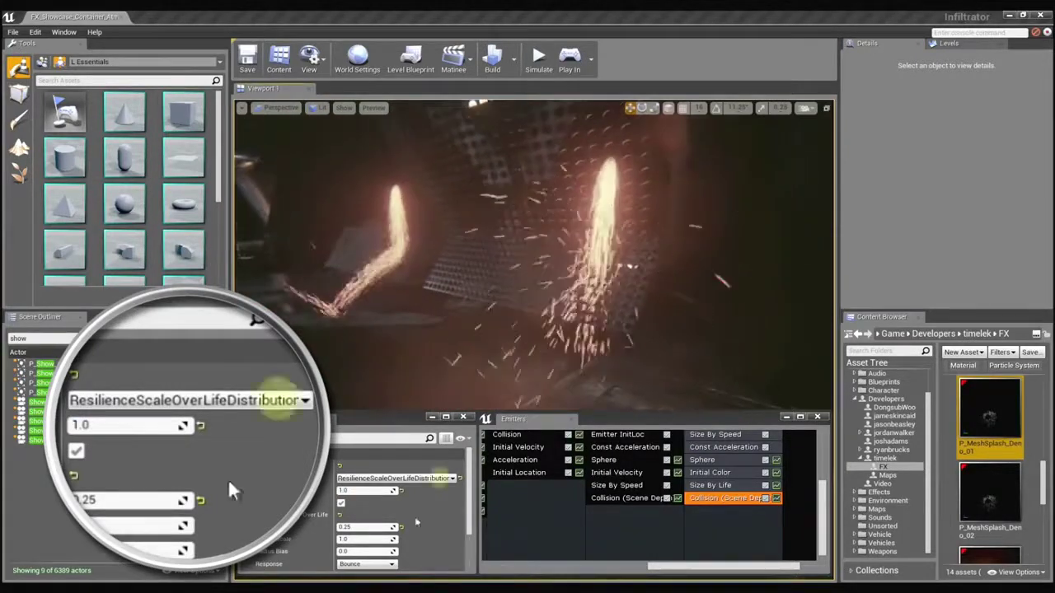
{"action": "left_click", "coordinate": [359, 492]}
{"action": "type", "text": "125"}
{"action": "key", "text": "Return"}
{"action": "right_click_drag", "start_coordinate": [531, 315], "coordinate": [534, 318]}
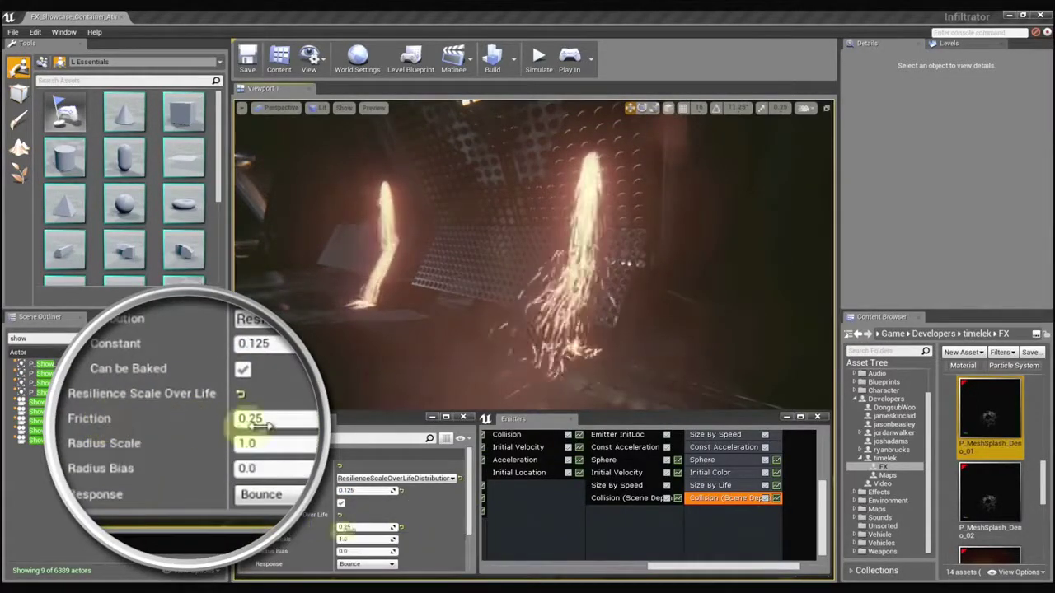
{"action": "left_click", "coordinate": [367, 528]}
{"action": "type", "text": "1.0"}
{"action": "key", "text": "Return"}
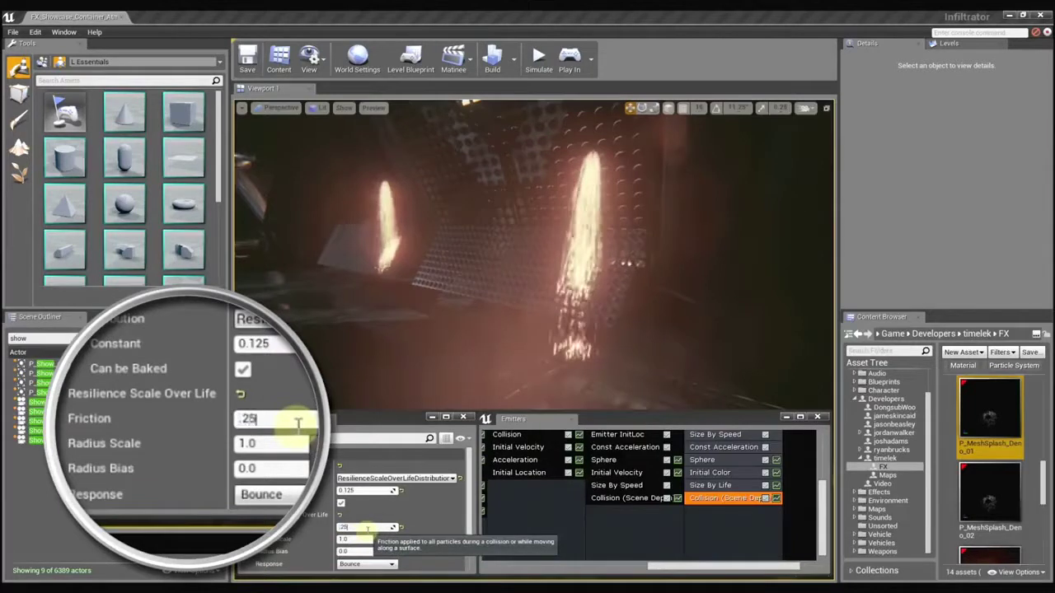
{"action": "type", "text": ".25"}
{"action": "key", "text": "Return"}
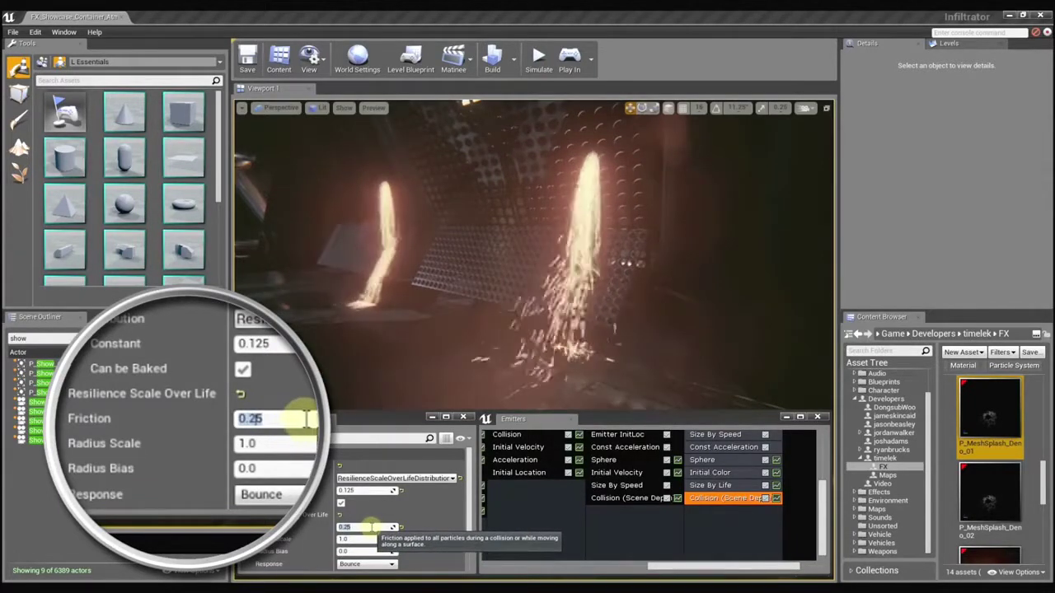
{"action": "type", "text": "0.0"}
{"action": "key", "text": "Return"}
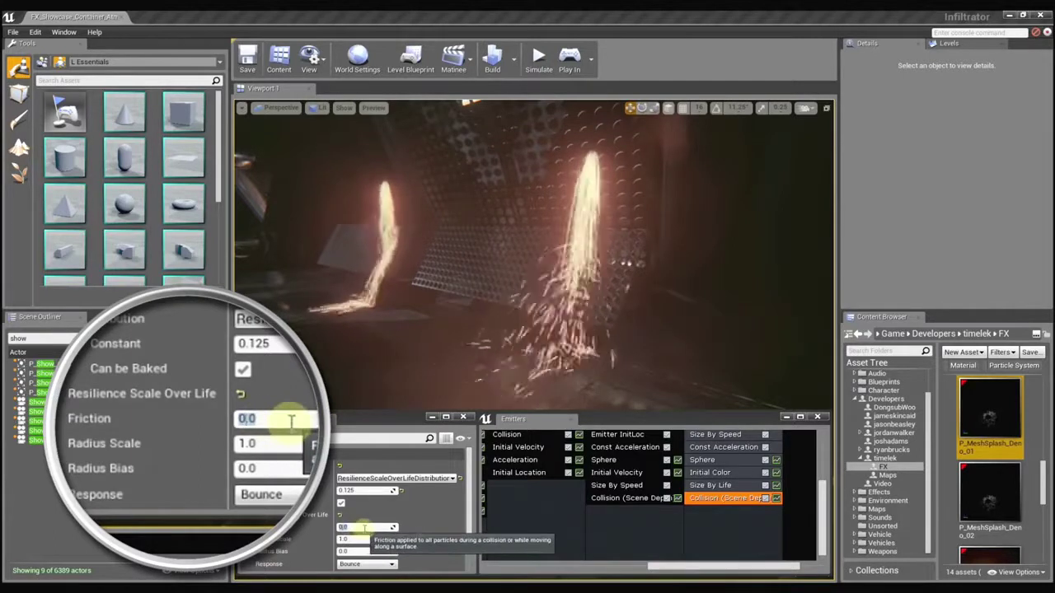
{"action": "type", "text": ".25"}
{"action": "key", "text": "Return"}
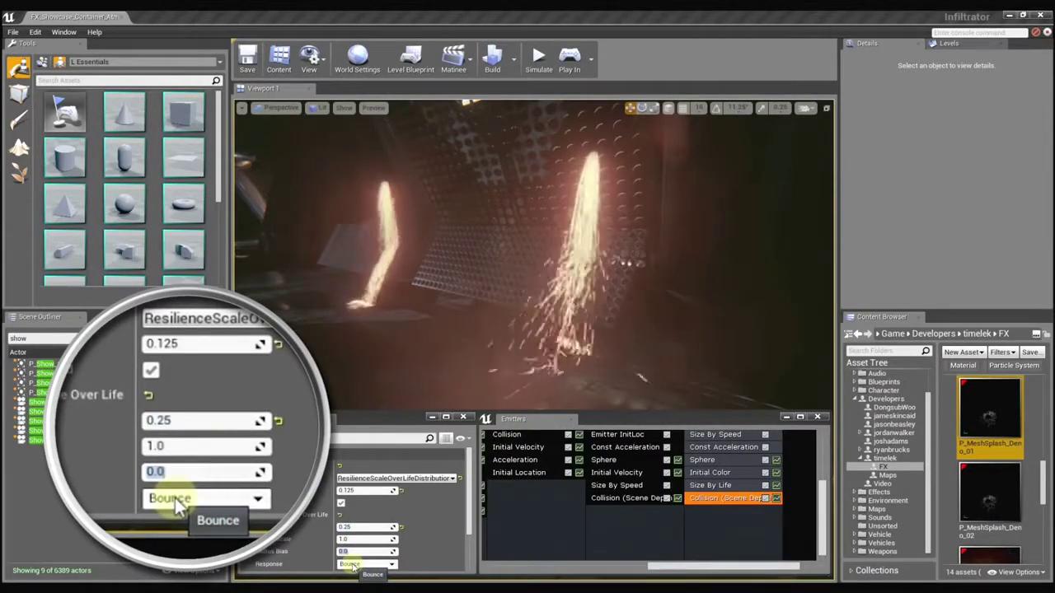
{"action": "type", "text": "1"}
{"action": "key", "text": "Return"}
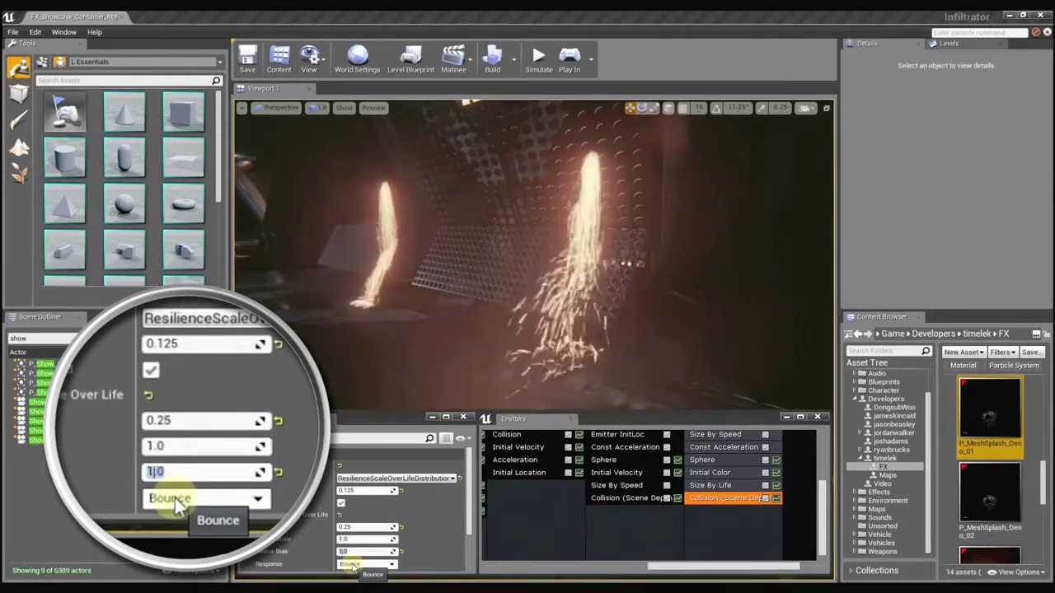
{"action": "key", "text": "Return"}
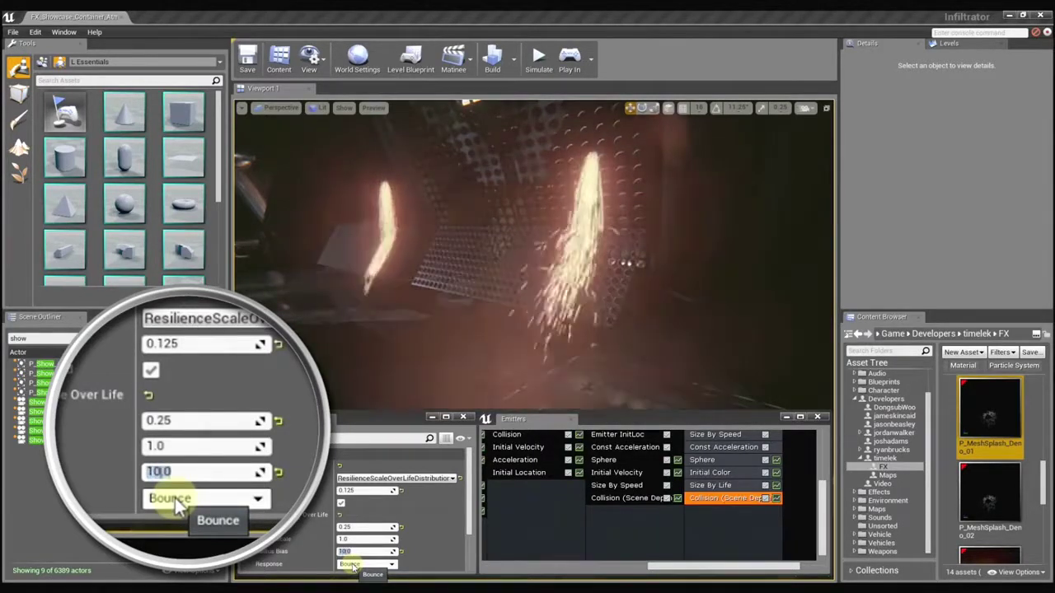
{"action": "type", "text": "0"}
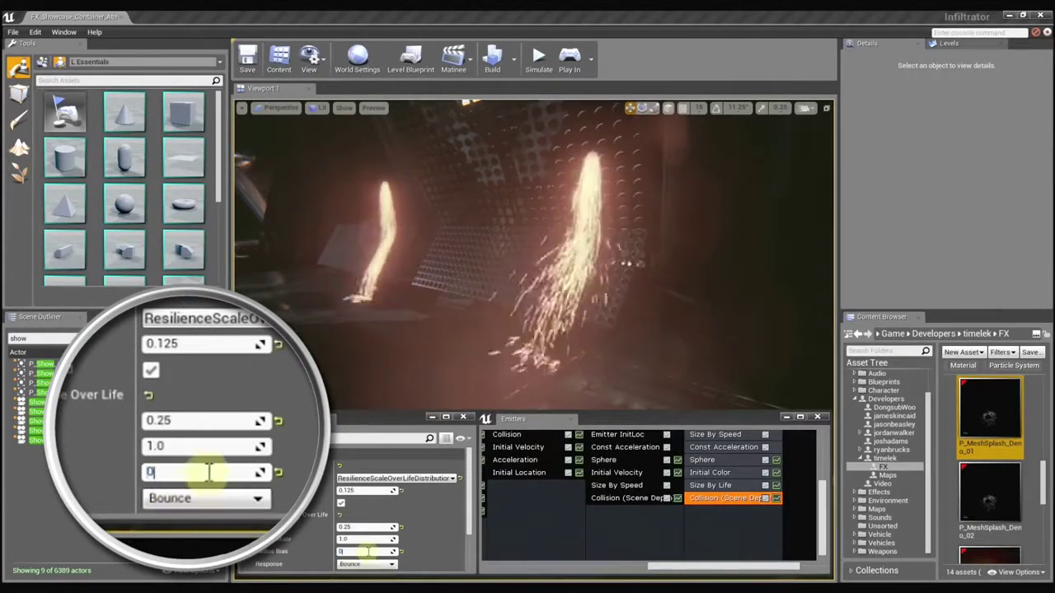
{"action": "key", "text": "Return"}
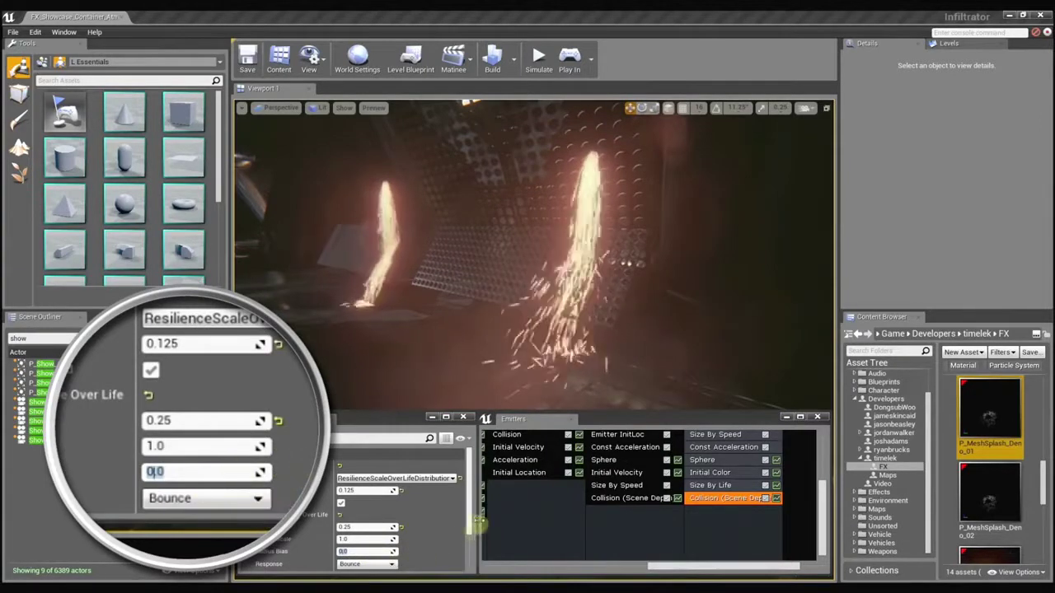
{"action": "scroll", "coordinate": [469, 523], "scroll_direction": "down", "scroll_amount": 1}
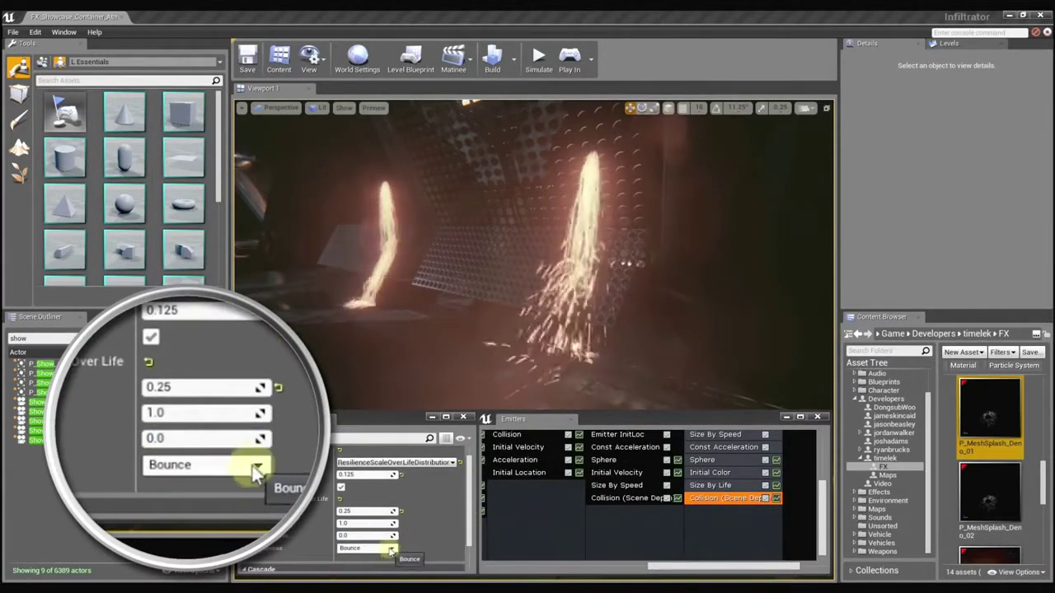
Step: Try Stop as the Collision Response, then change it to Kill
{"action": "left_click", "coordinate": [392, 549]}
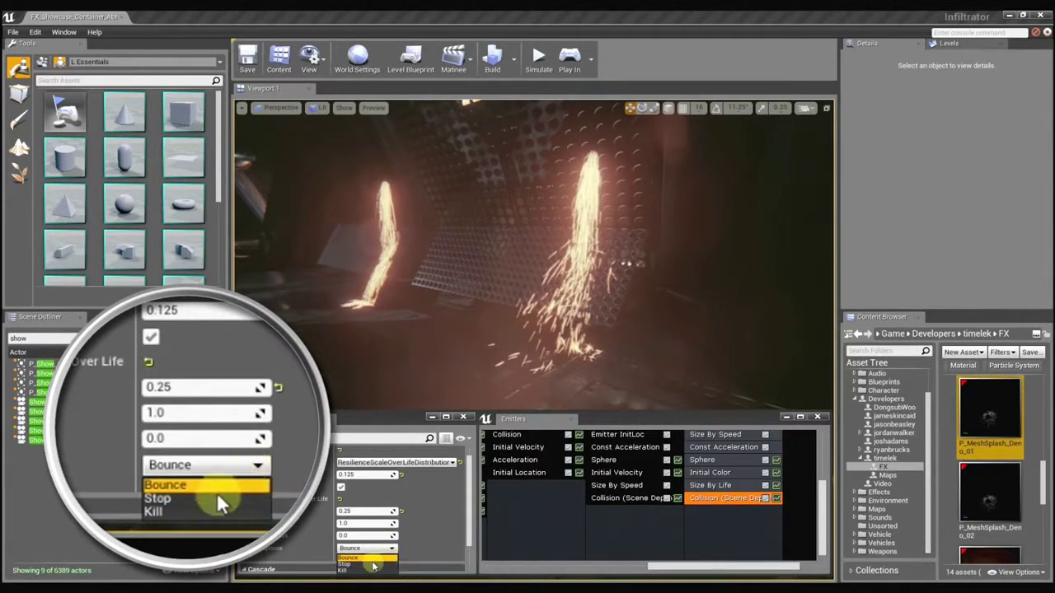
{"action": "left_click", "coordinate": [372, 564]}
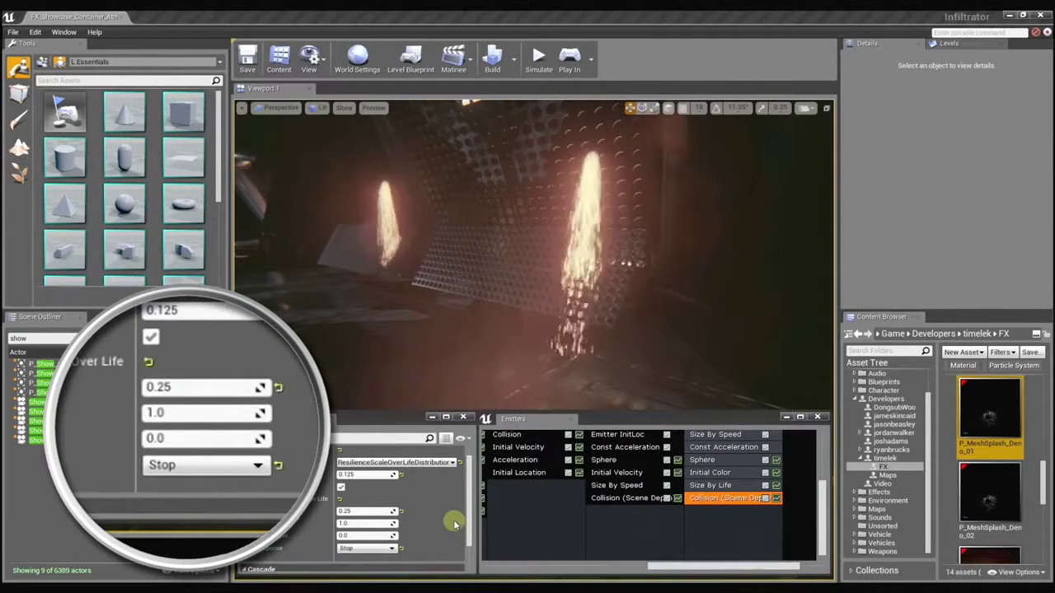
{"action": "left_click", "coordinate": [391, 549]}
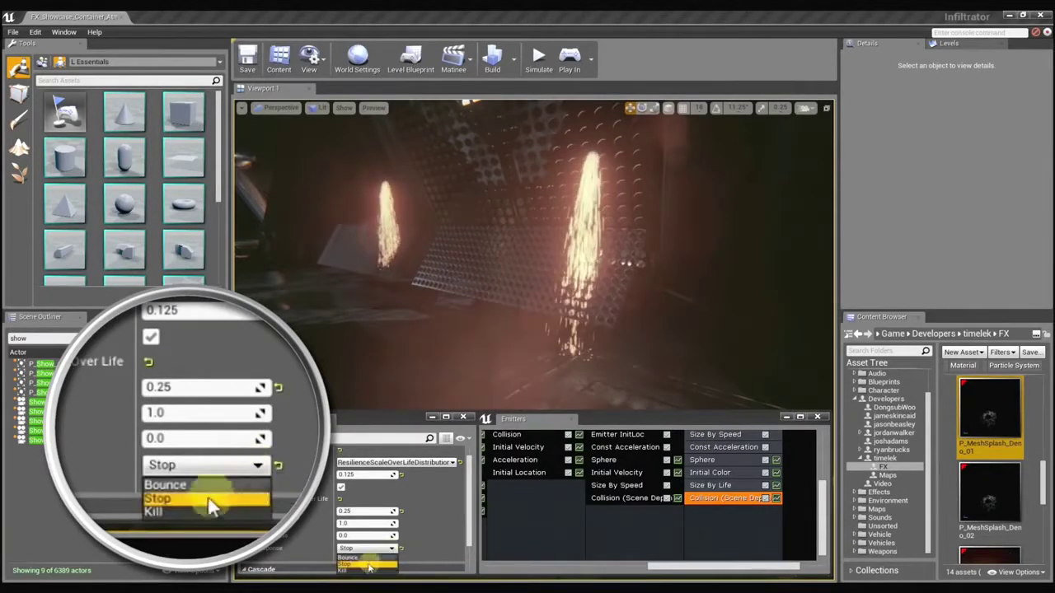
{"action": "left_click", "coordinate": [363, 571]}
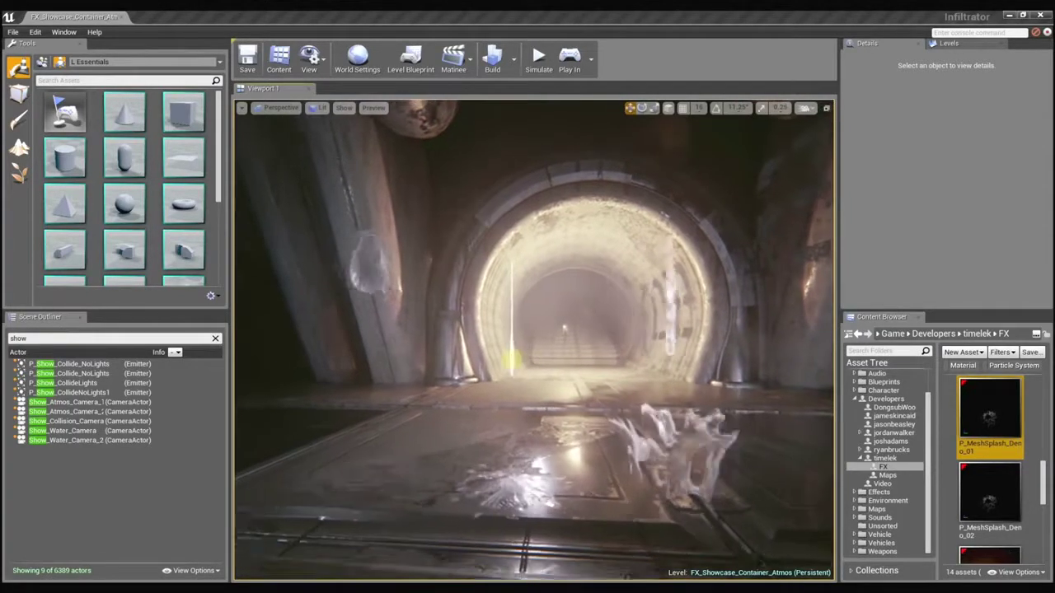
{"action": "mouse_move", "coordinate": [503, 350]}
{"action": "left_mouse_down"}
{"action": "mouse_move", "coordinate": [488, 361]}
{"action": "mouse_move", "coordinate": [512, 354]}
{"action": "mouse_move", "coordinate": [501, 354]}
{"action": "mouse_move", "coordinate": [517, 401]}
{"action": "left_mouse_up"}
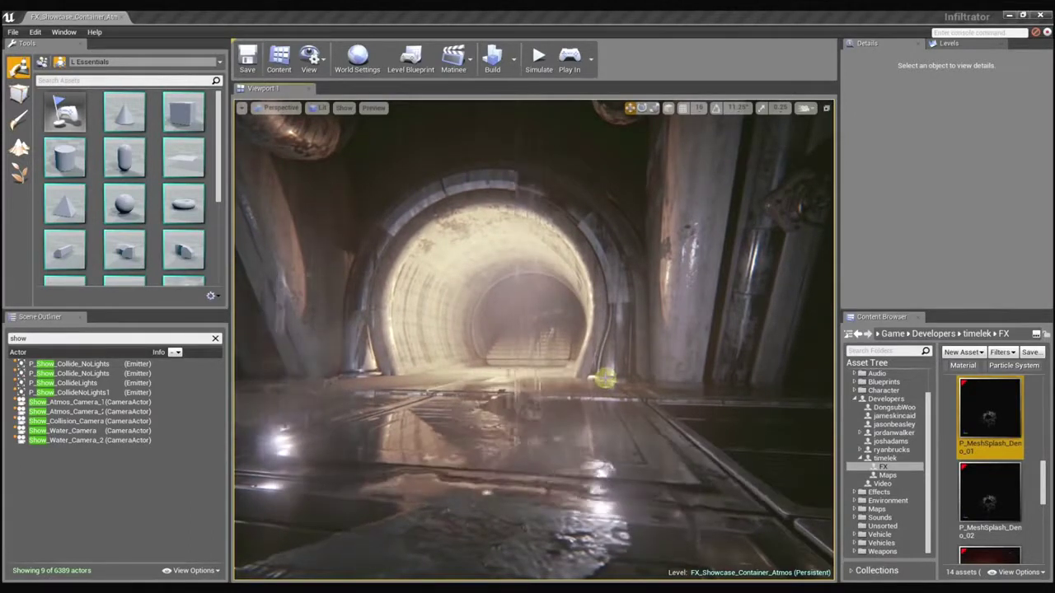
{"action": "left_click_drag", "start_coordinate": [605, 378], "coordinate": [601, 379]}
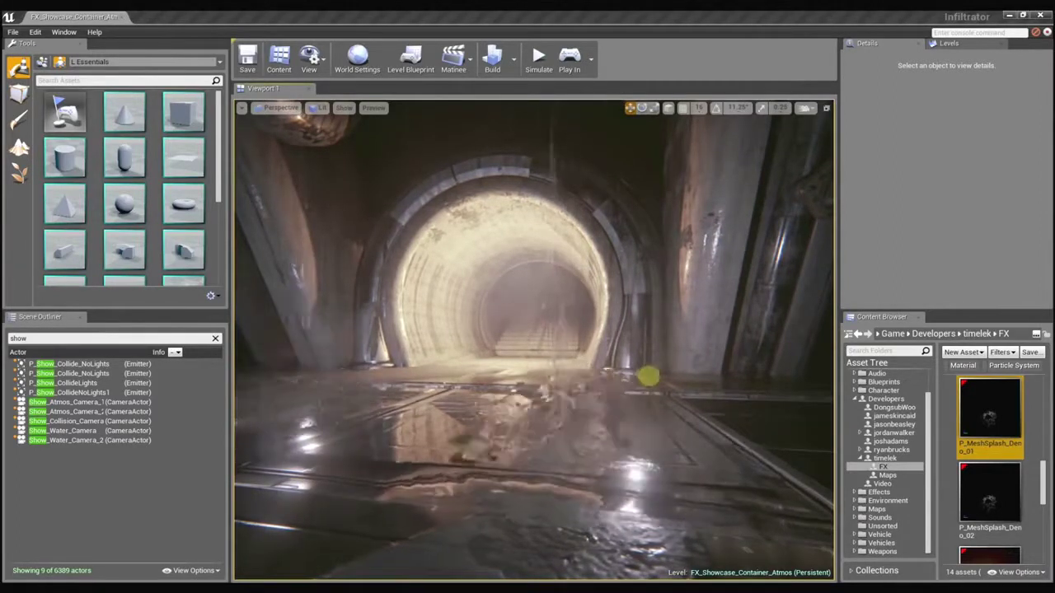
{"action": "mouse_move", "coordinate": [630, 374]}
{"action": "left_mouse_down"}
{"action": "mouse_move", "coordinate": [649, 353]}
{"action": "mouse_move", "coordinate": [659, 394]}
{"action": "mouse_move", "coordinate": [651, 383]}
{"action": "mouse_move", "coordinate": [659, 370]}
{"action": "mouse_move", "coordinate": [675, 377]}
{"action": "mouse_move", "coordinate": [636, 360]}
{"action": "mouse_move", "coordinate": [655, 385]}
{"action": "mouse_move", "coordinate": [628, 366]}
{"action": "left_mouse_up"}
{"action": "key", "text": "alt+2"}
{"action": "key", "text": "alt+4"}
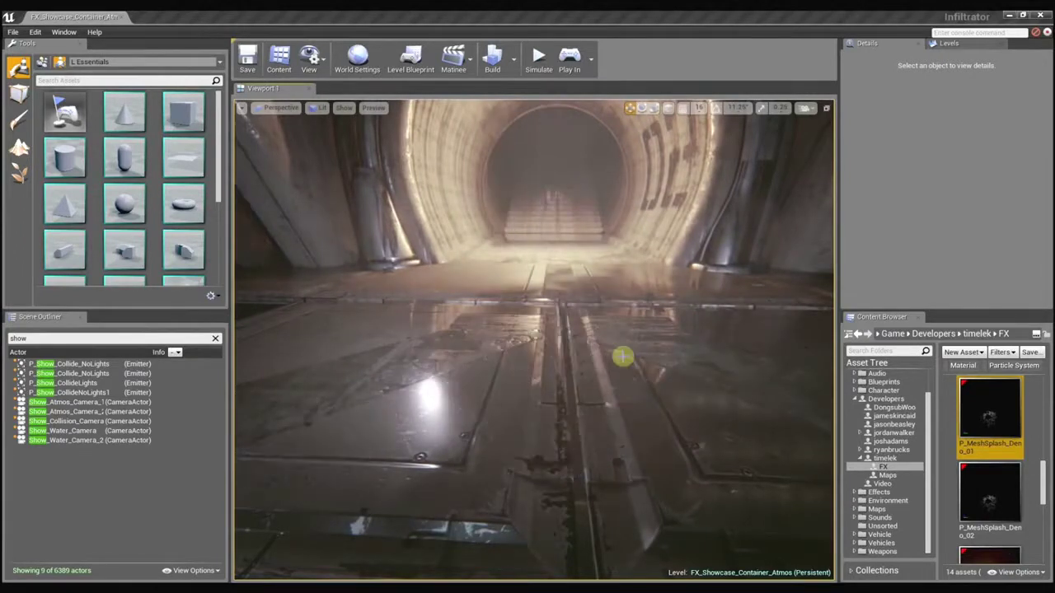
Step: Turn the camera to face the tunnel opening in the steam area
{"action": "right_click_drag", "start_coordinate": [584, 326], "coordinate": [559, 271]}
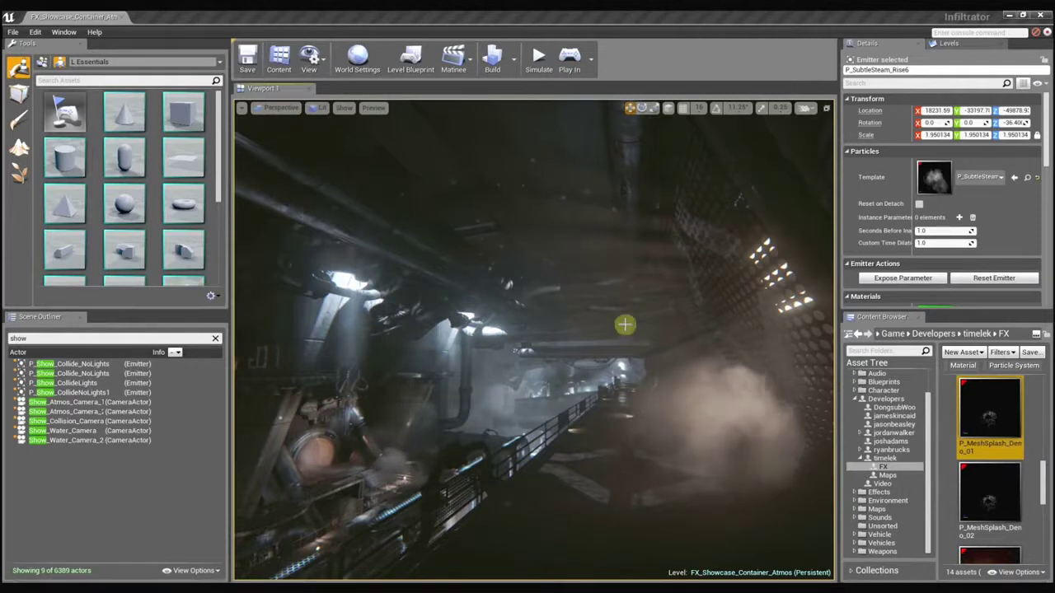
Step: Show editor icons, select VectorFieldVolume10 in the steam corridor, and orbit to inspect it
{"action": "mouse_move", "coordinate": [625, 325]}
{"action": "right_mouse_down"}
{"action": "mouse_move", "coordinate": [619, 304]}
{"action": "mouse_move", "coordinate": [607, 370]}
{"action": "mouse_move", "coordinate": [619, 314]}
{"action": "mouse_move", "coordinate": [608, 358]}
{"action": "mouse_move", "coordinate": [608, 315]}
{"action": "mouse_move", "coordinate": [613, 387]}
{"action": "mouse_move", "coordinate": [609, 369]}
{"action": "mouse_move", "coordinate": [608, 379]}
{"action": "mouse_move", "coordinate": [619, 371]}
{"action": "mouse_move", "coordinate": [624, 388]}
{"action": "mouse_move", "coordinate": [602, 362]}
{"action": "mouse_move", "coordinate": [614, 360]}
{"action": "mouse_move", "coordinate": [574, 352]}
{"action": "right_mouse_up"}
{"action": "key", "text": "g"}
{"action": "left_click", "coordinate": [539, 449]}
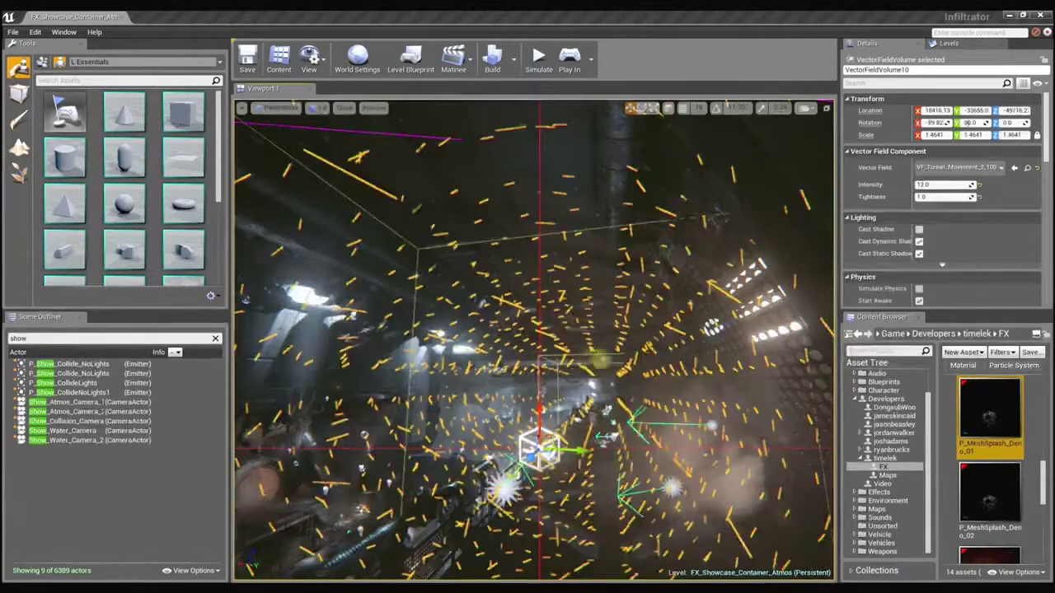
{"action": "right_click_drag", "start_coordinate": [539, 449], "coordinate": [606, 418]}
Step: Select the P_SubtleSteam_Rise6 emitter, check its bounds in game view, and move the camera closer
{"action": "key", "text": "g"}
{"action": "left_click", "coordinate": [570, 401]}
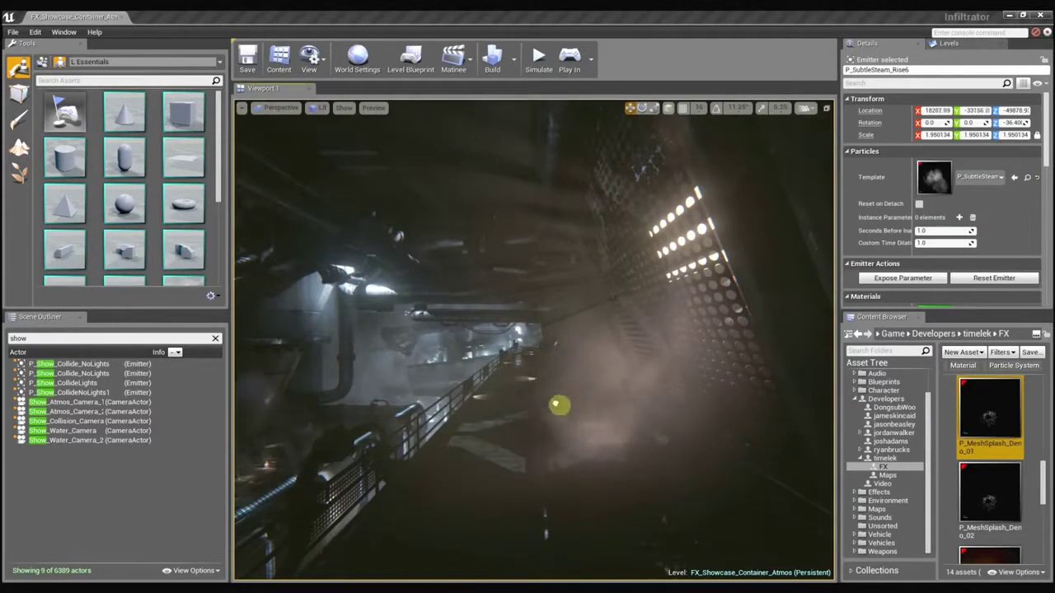
{"action": "key", "text": "g"}
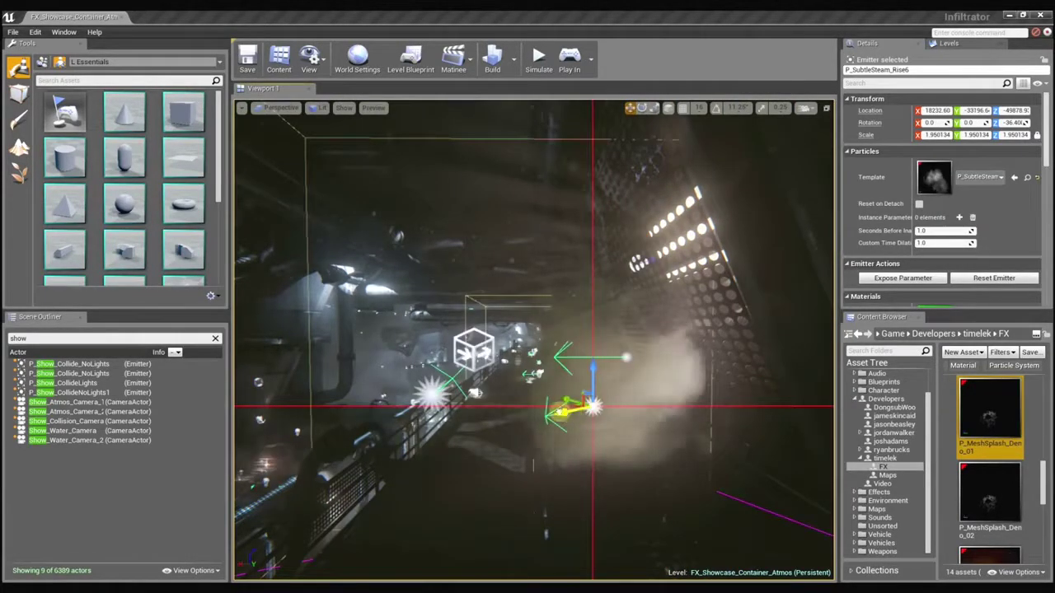
{"action": "key", "text": "g"}
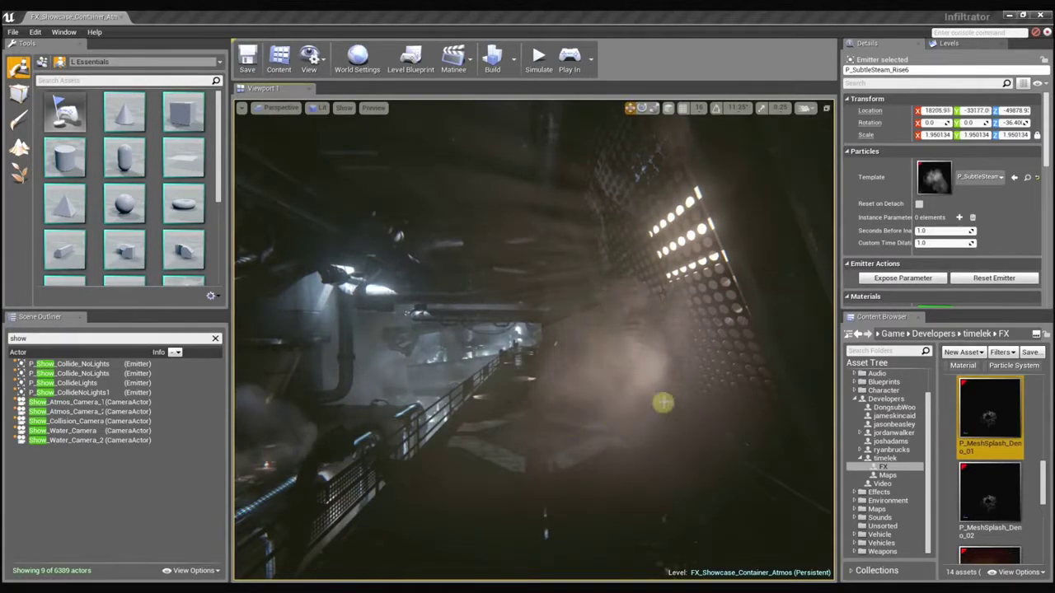
{"action": "mouse_move", "coordinate": [664, 401]}
{"action": "left_mouse_down"}
{"action": "mouse_move", "coordinate": [657, 384]}
{"action": "mouse_move", "coordinate": [680, 398]}
{"action": "left_mouse_up"}
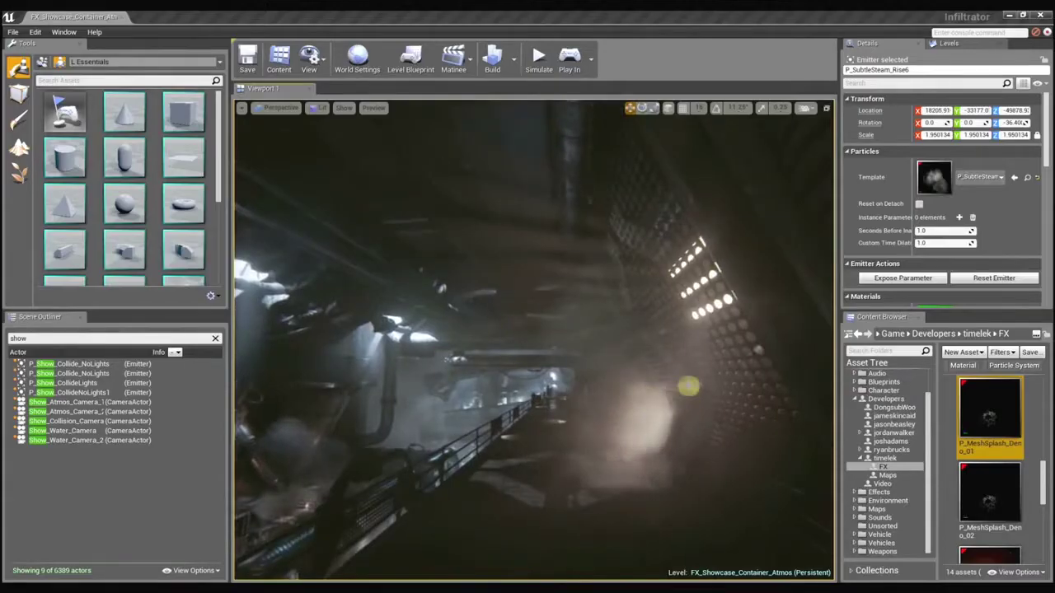